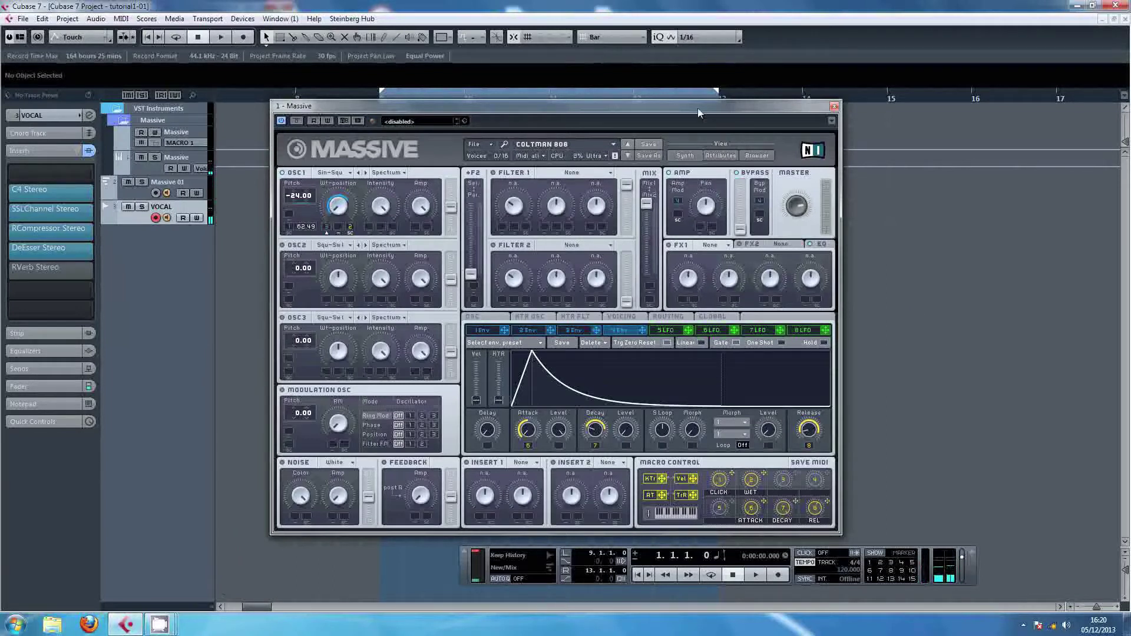
Start a new blank sound and set its voicing to Monophon with Legato trigger.
click(492, 144)
click(489, 145)
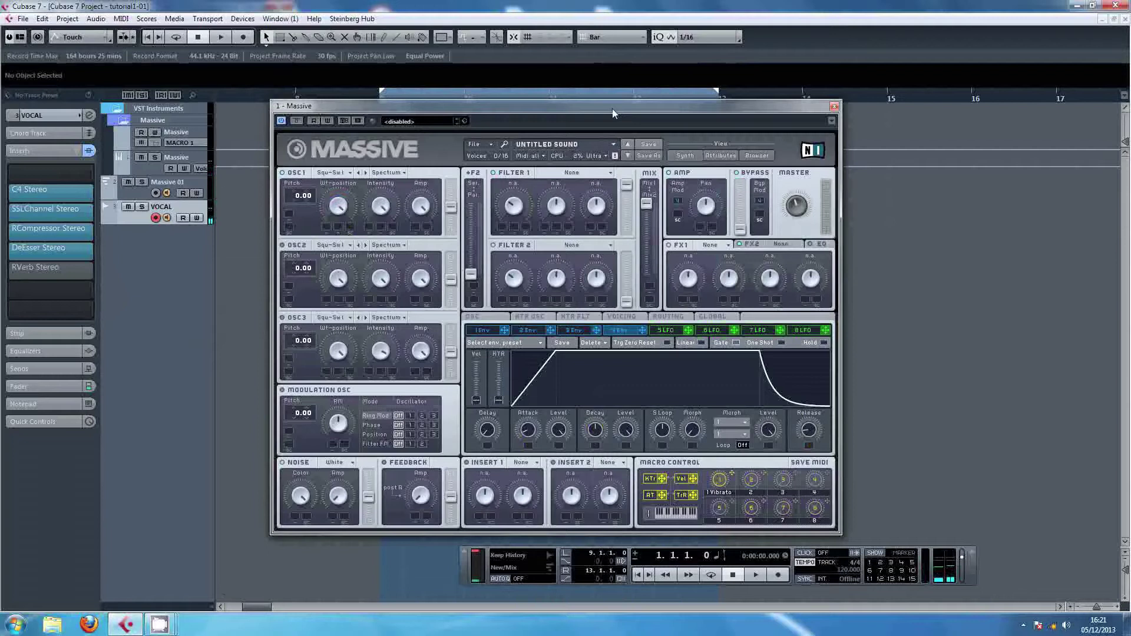
click(621, 317)
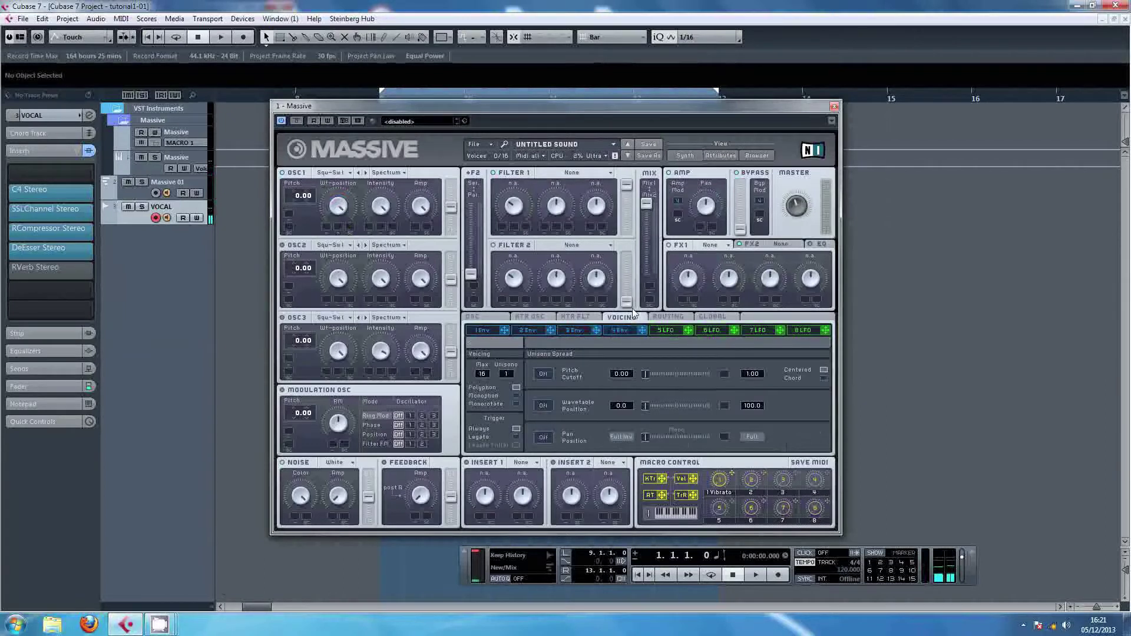
click(517, 404)
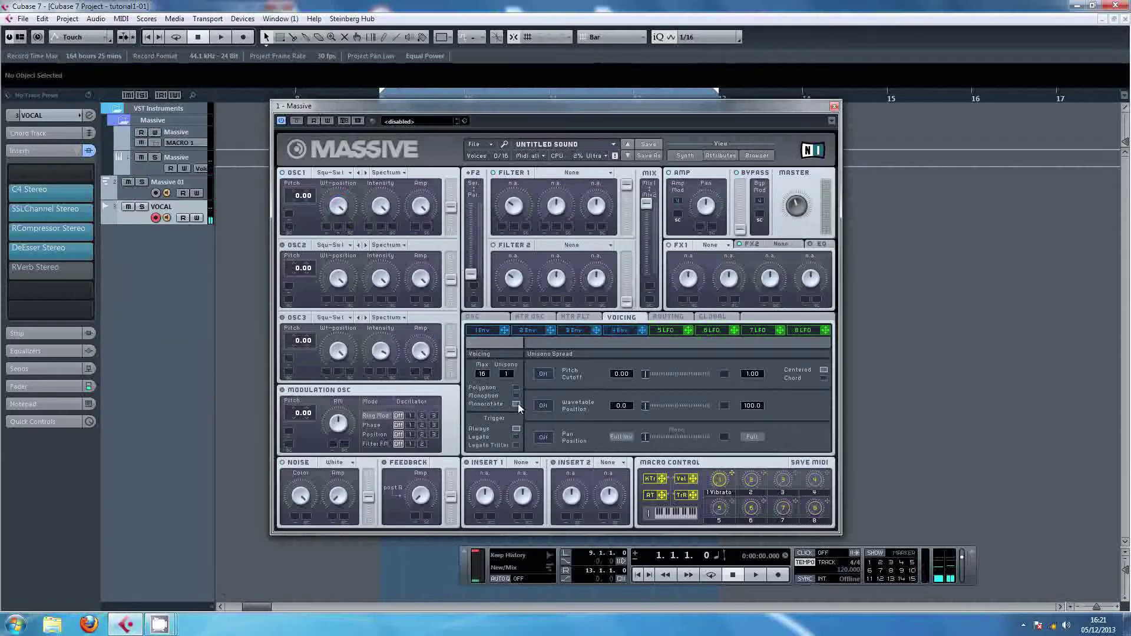
click(516, 436)
click(488, 319)
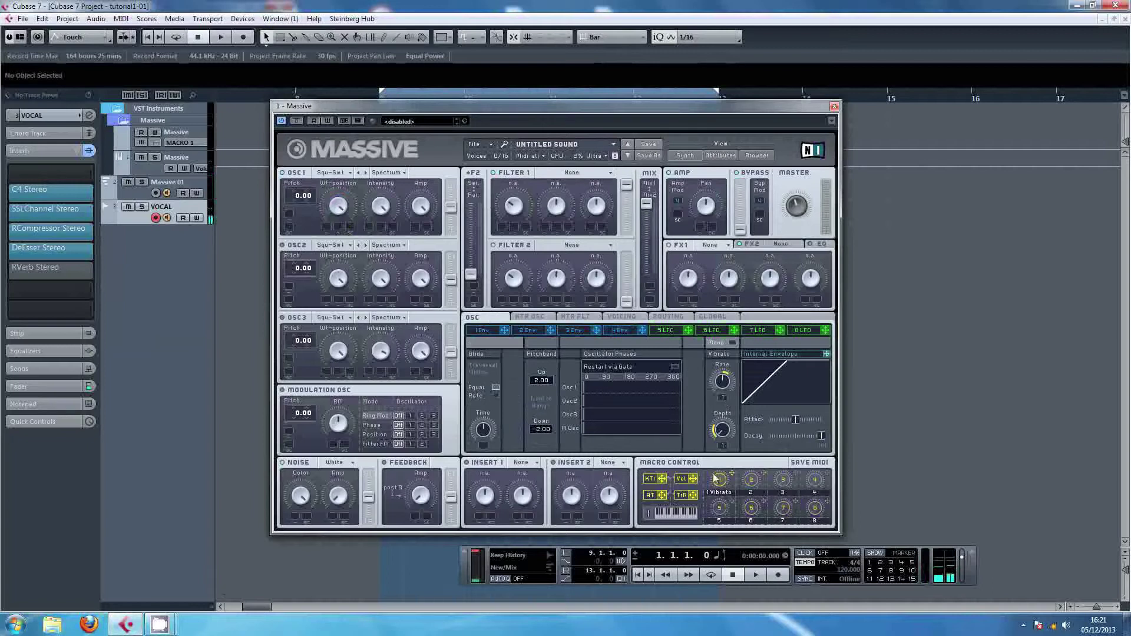
Turn off the macro 1 modulation on the Vibrato Depth knob.
right_click(724, 400)
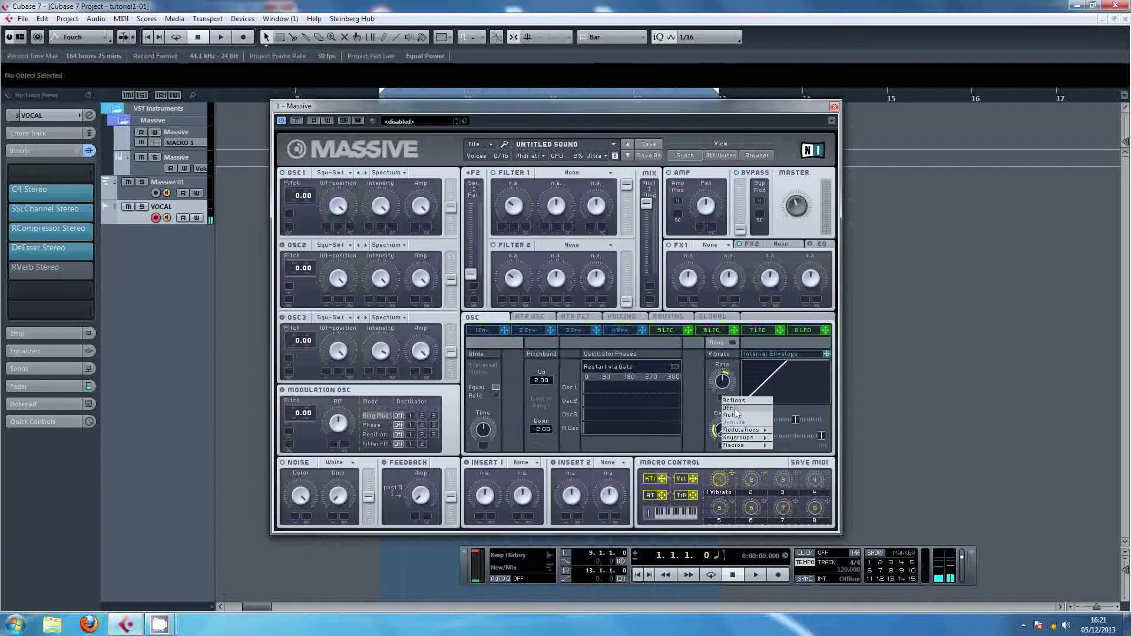
right_click(725, 449)
click(737, 459)
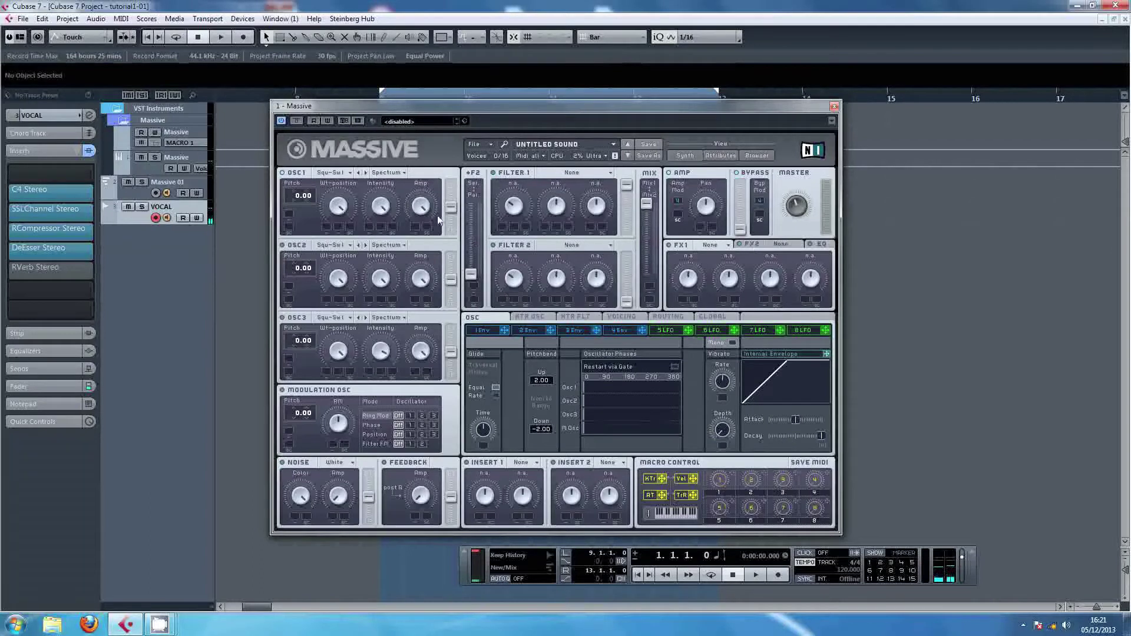
Load the Sin-Square wavetable on OSC1 and drop its pitch to -24.00.
click(332, 172)
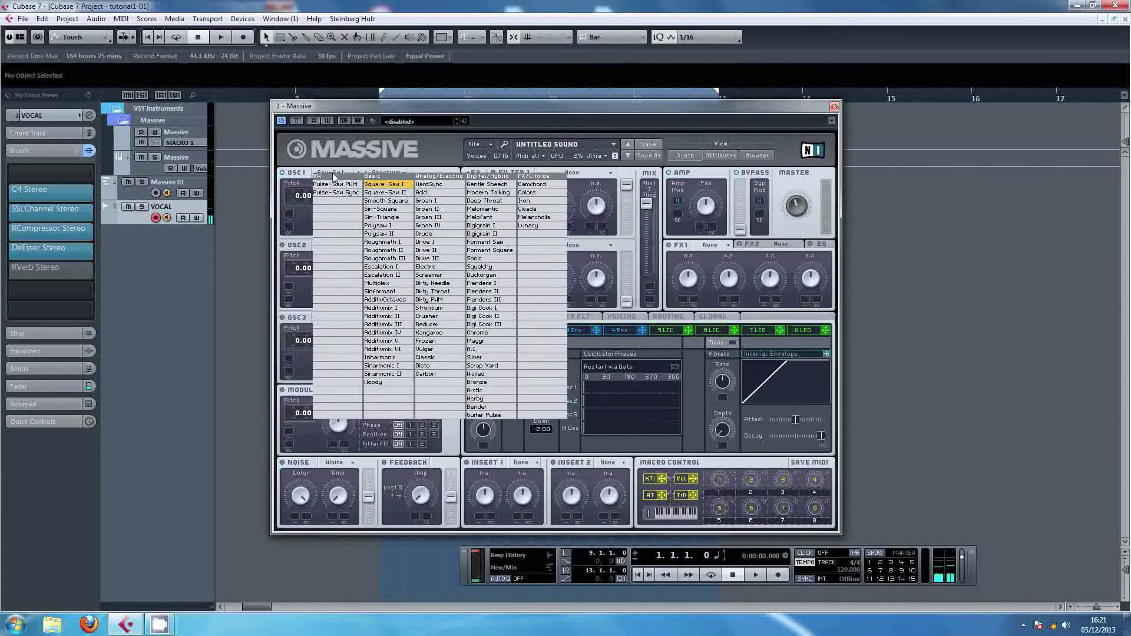
click(385, 210)
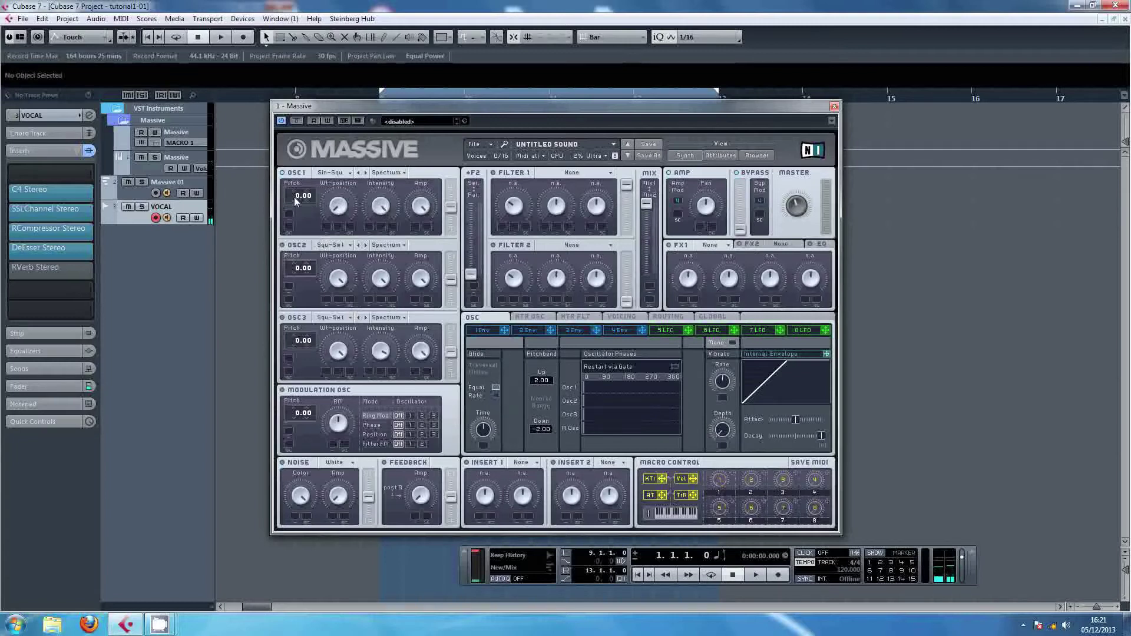
drag(295, 214, 298, 224)
On envelope 4, make the attack near instant and shorten the decay.
click(625, 329)
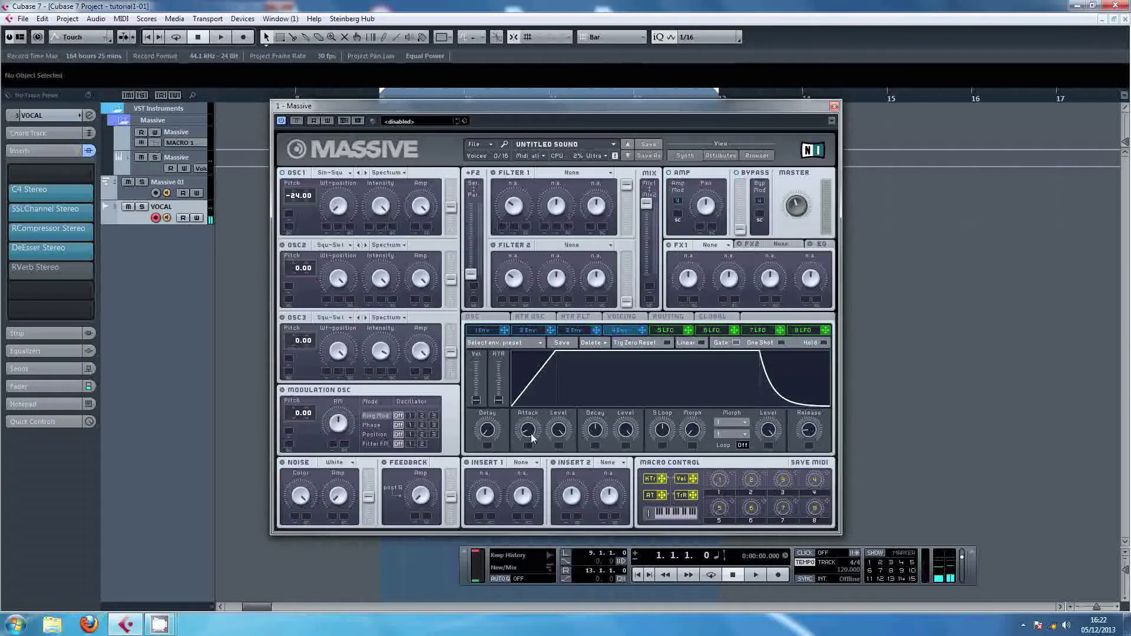
drag(531, 434, 570, 441)
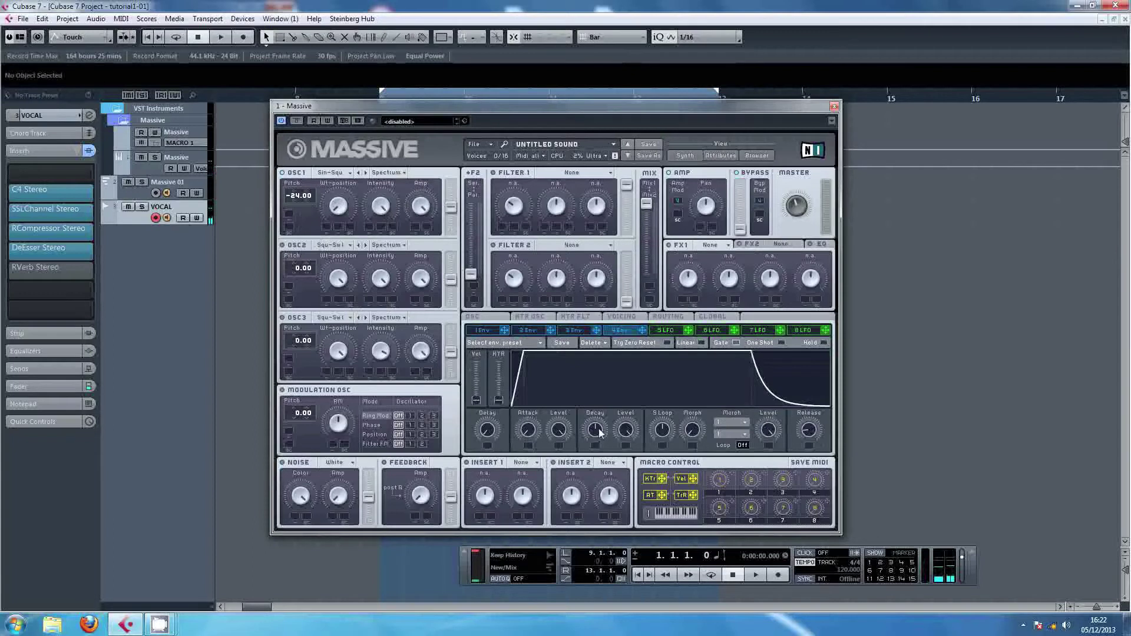
drag(601, 433, 630, 428)
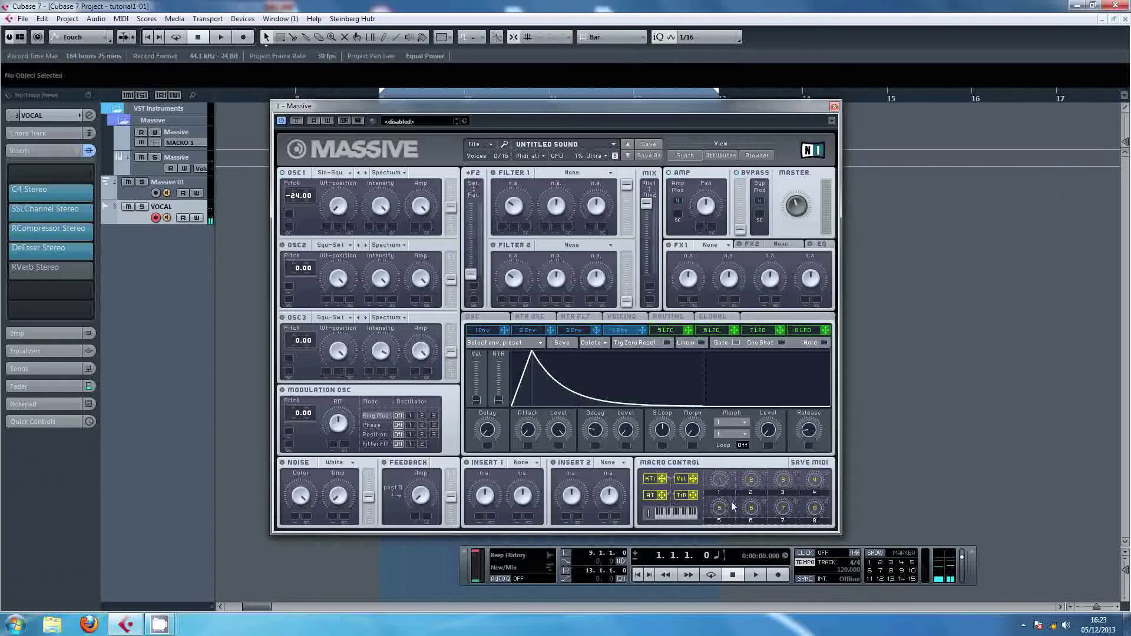
Assign macro 5 to envelope attack as ATTACK and macro 7 to decay as DECAY.
drag(724, 497, 532, 431)
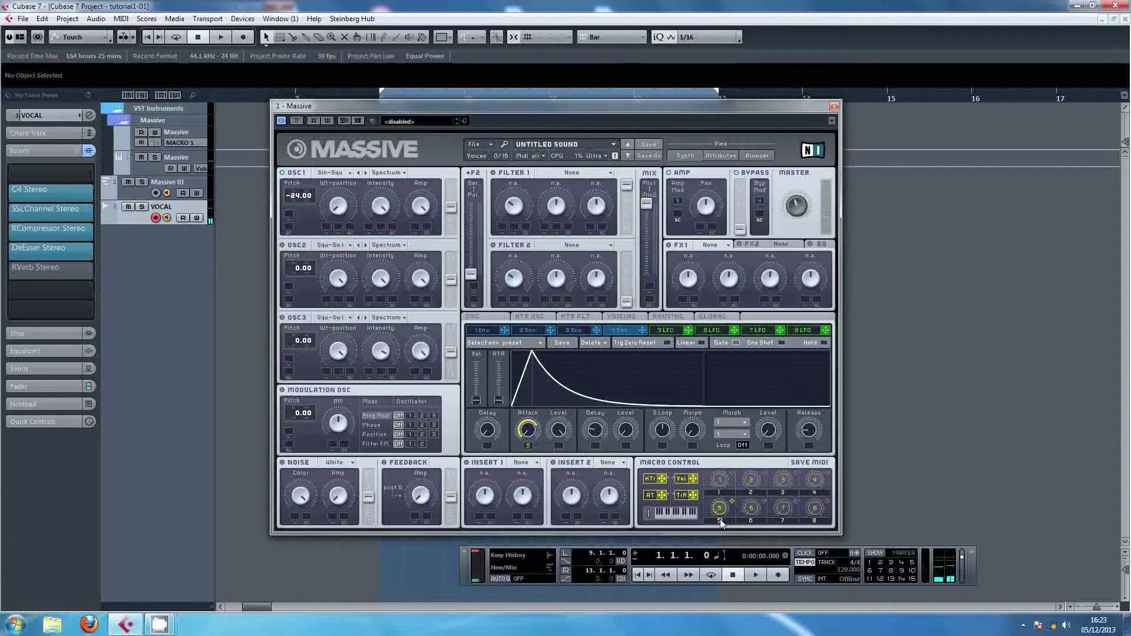
text(ATTACK)
drag(596, 449, 615, 404)
double_click(782, 521)
text(DECAY)
Assign macro 8 to the envelope release and label it RELEASE.
drag(829, 507, 811, 451)
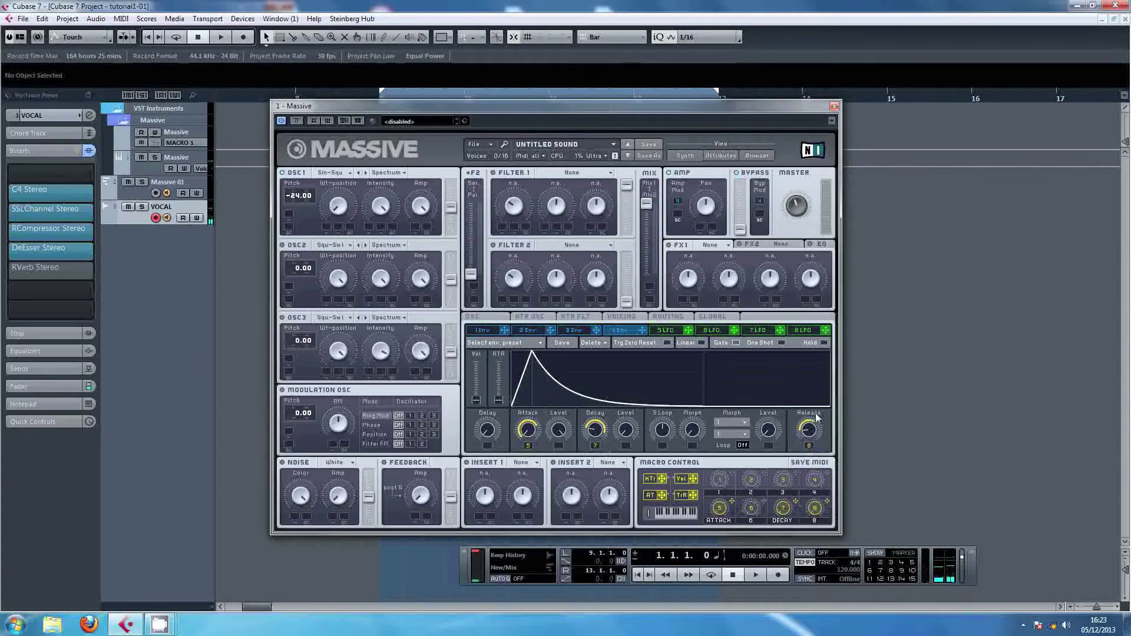
double_click(814, 520)
text(RELEASE)
On envelope 3, raise the delay, adjust the decay and set the decay level to zero.
click(573, 331)
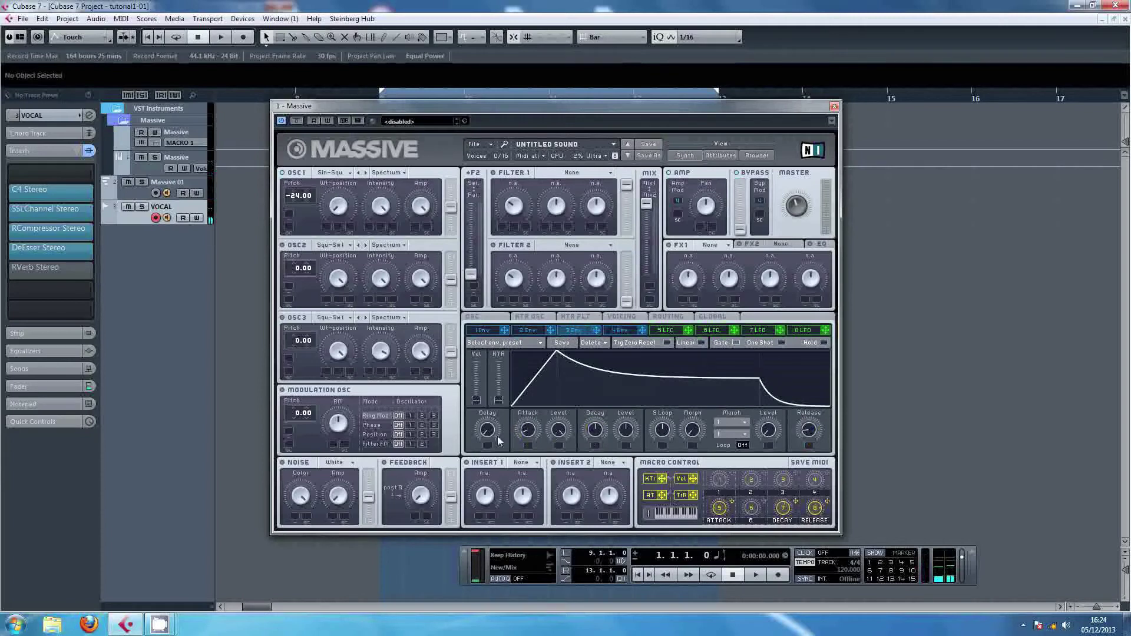
drag(497, 439, 554, 396)
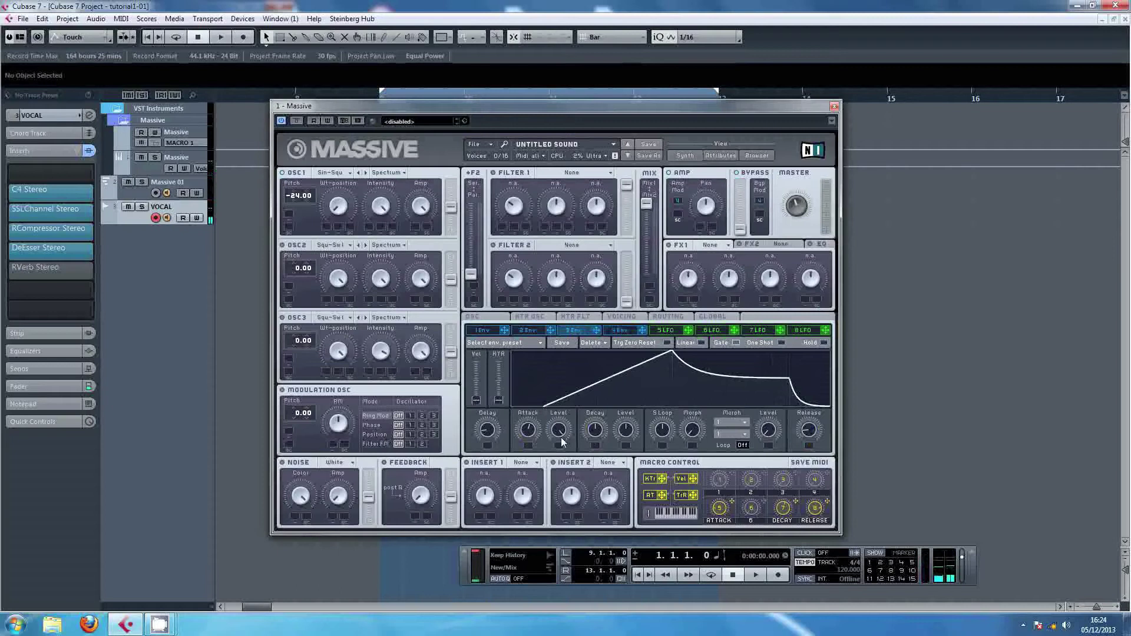
drag(596, 431, 609, 402)
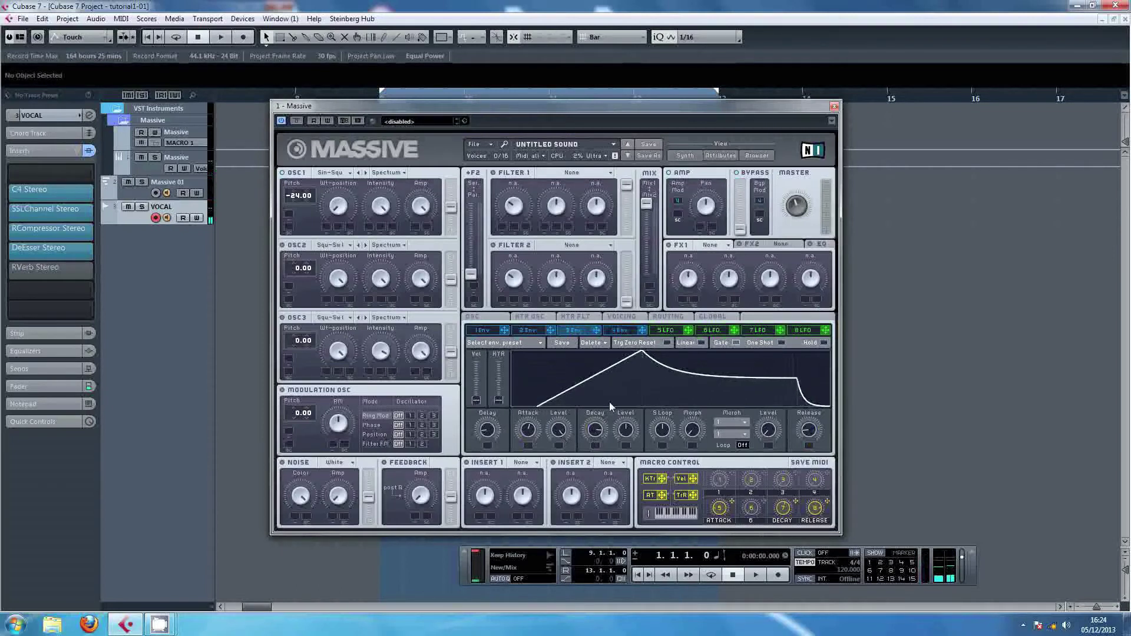
drag(626, 430, 669, 436)
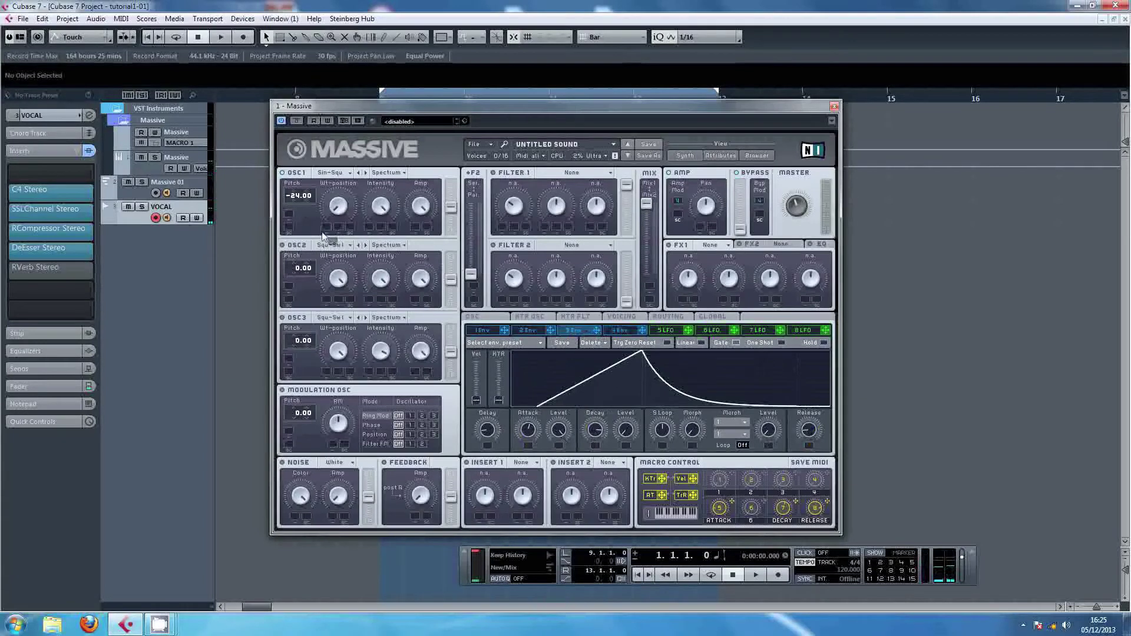
Route envelope 3 into OSC1's Wt-position modulation slot.
drag(329, 235, 326, 228)
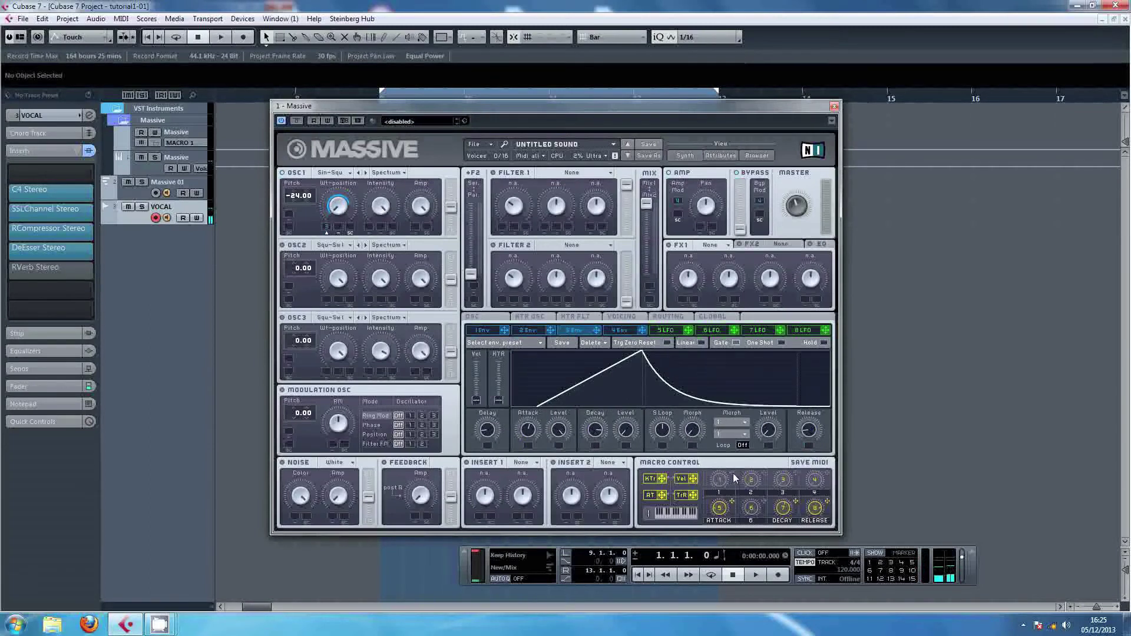
Link macro 1 to OSC1's Wt-position modulation and label it WET.
drag(733, 472, 350, 229)
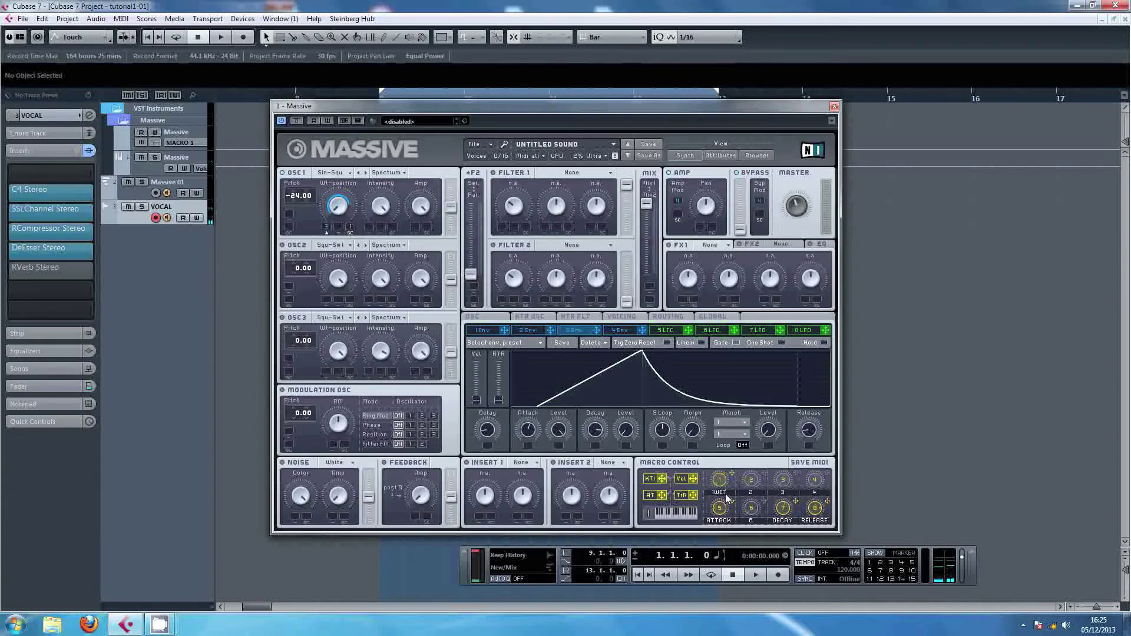
text(WET)
On envelope 1, turn the attack up and the decay down.
click(483, 331)
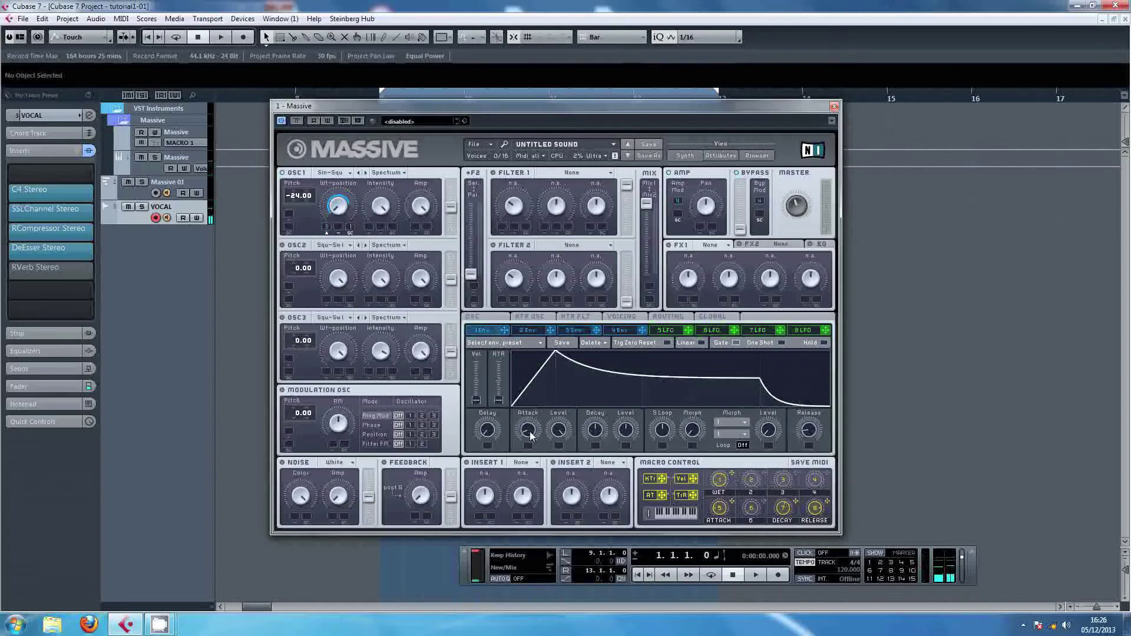
drag(530, 434, 576, 541)
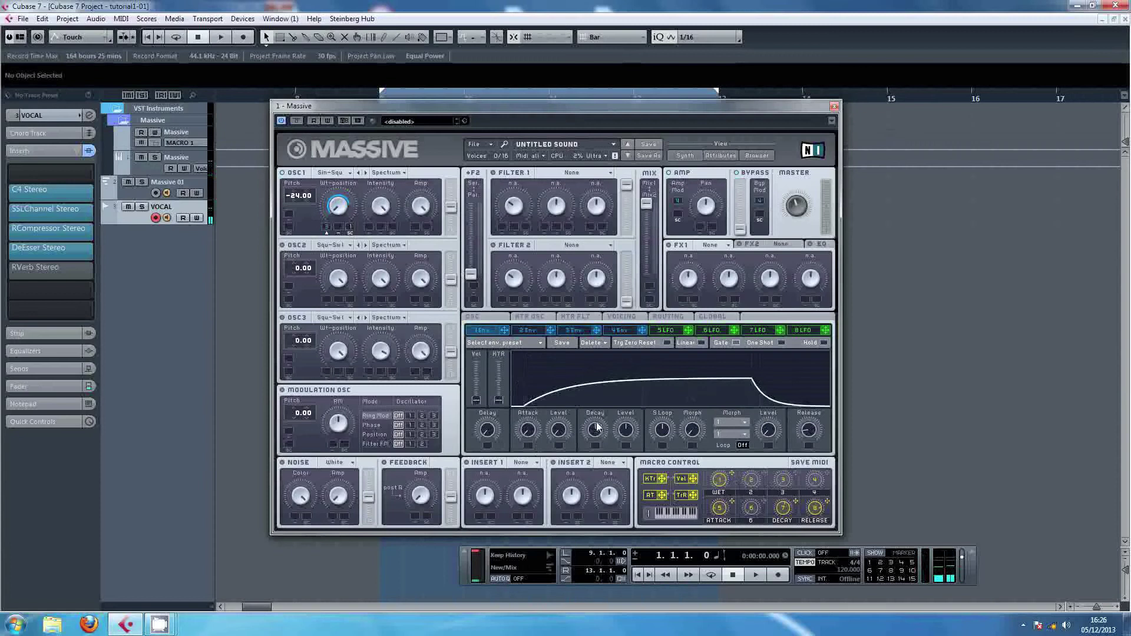
drag(598, 430, 603, 457)
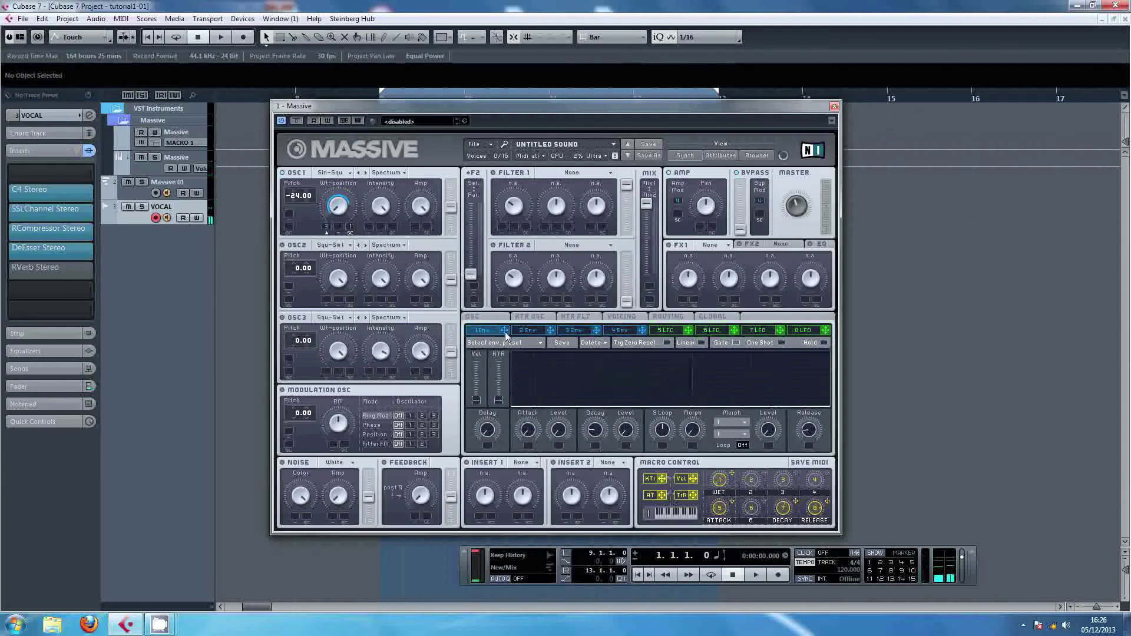
Route envelope 1 to OSC1 pitch at -64 and let macro 2, CLICK, control its level.
drag(505, 336, 294, 230)
drag(301, 230, 318, 337)
drag(568, 446, 564, 401)
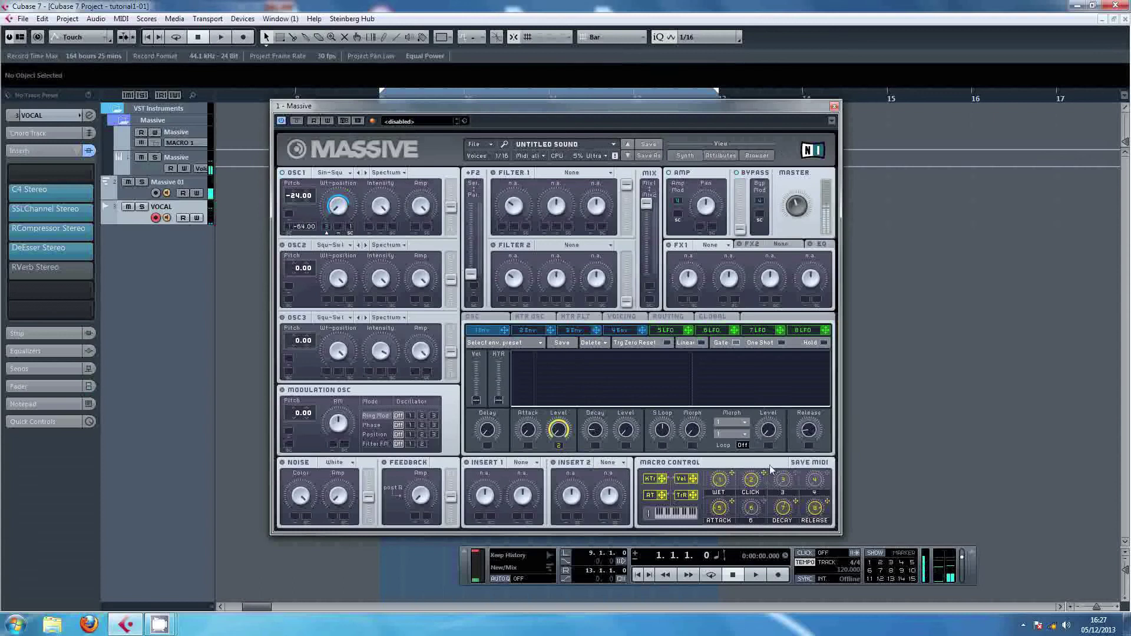
drag(310, 234, 314, 174)
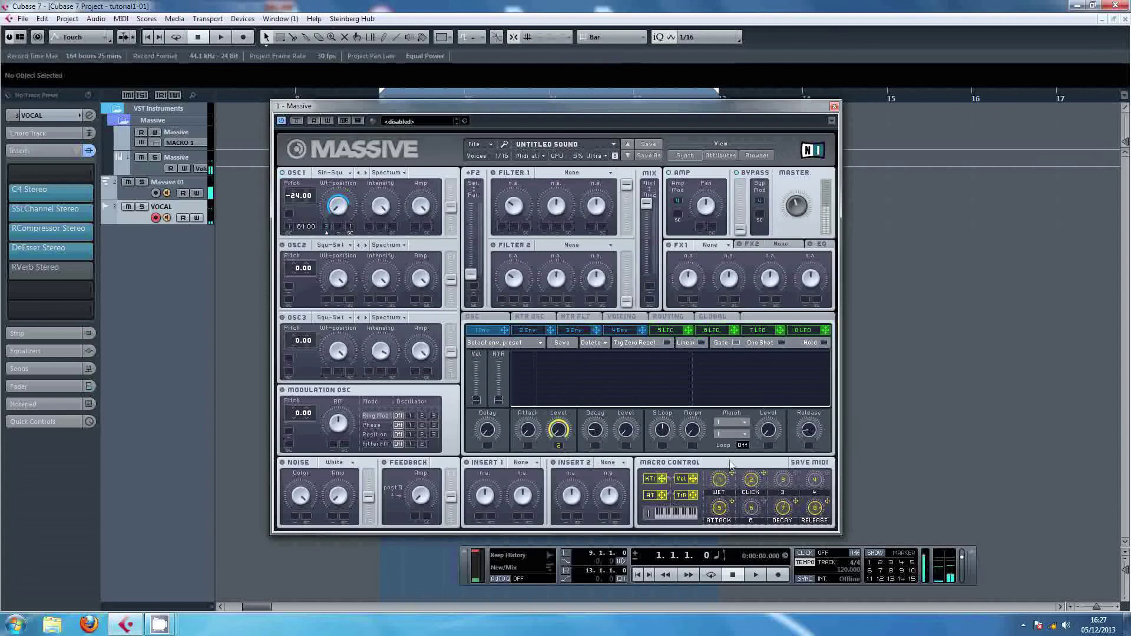